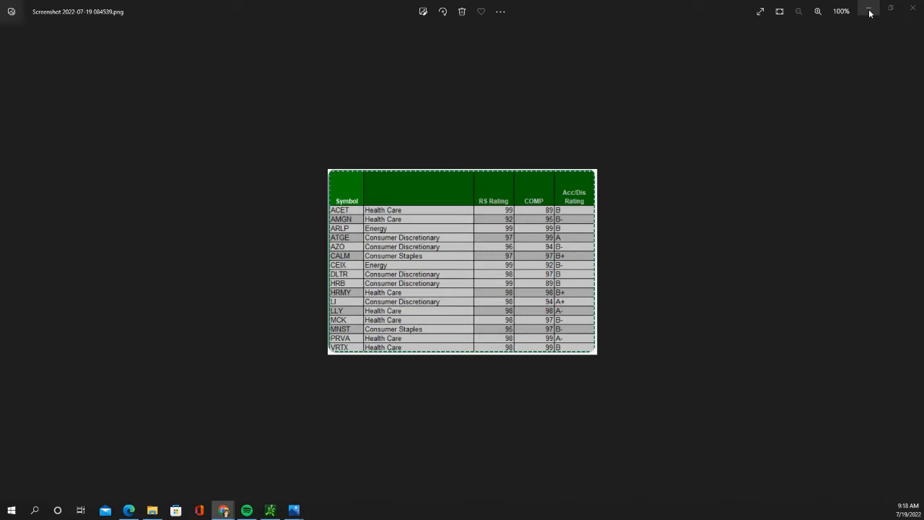
# Switch to the Investor's Business Daily site, open My Stock Lists and show the 07-12-2022 FL TO VET list
pyautogui.click(869, 11)
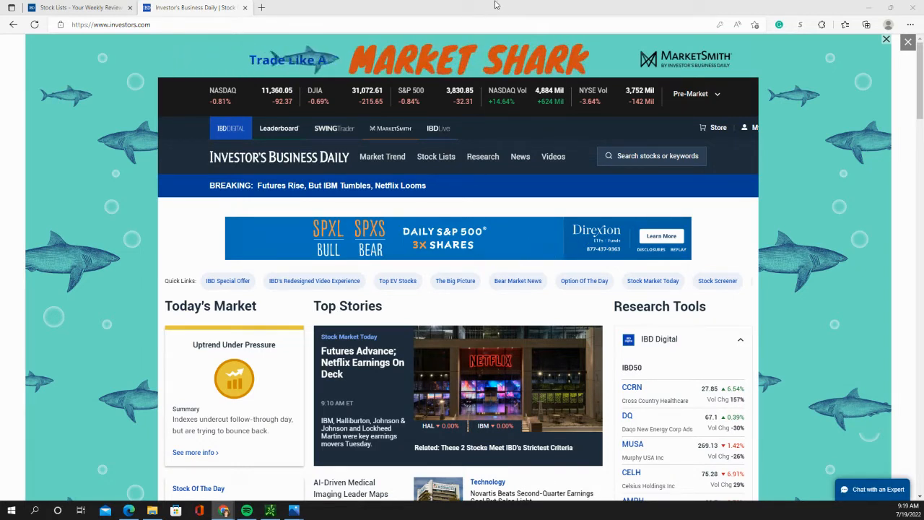
pyautogui.moveTo(403, 161)
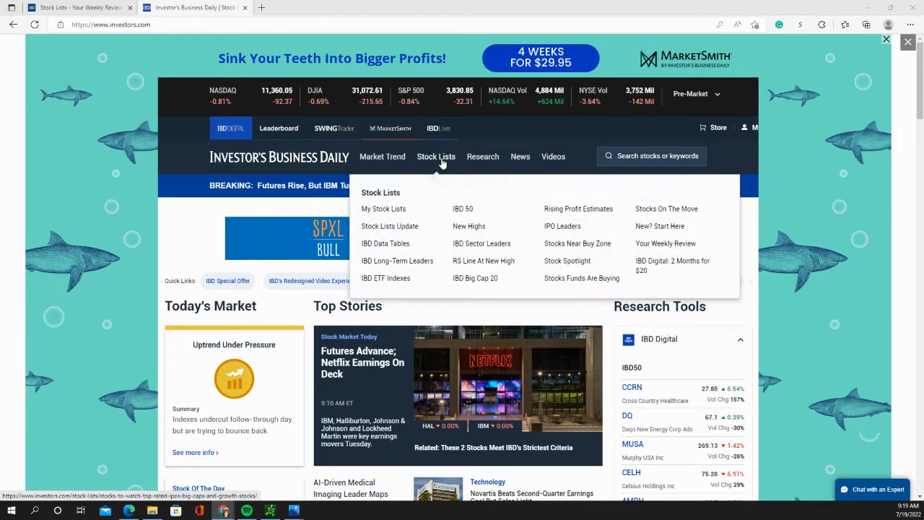
pyautogui.click(392, 212)
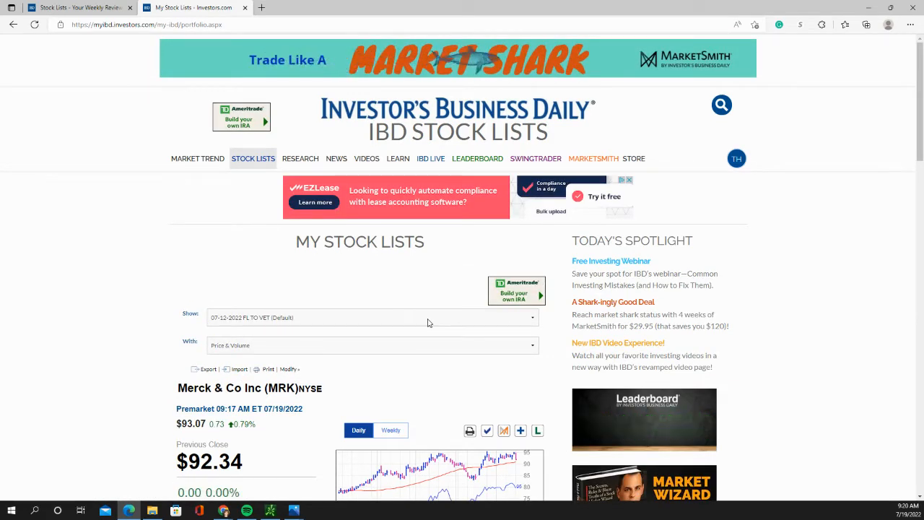
pyautogui.click(427, 323)
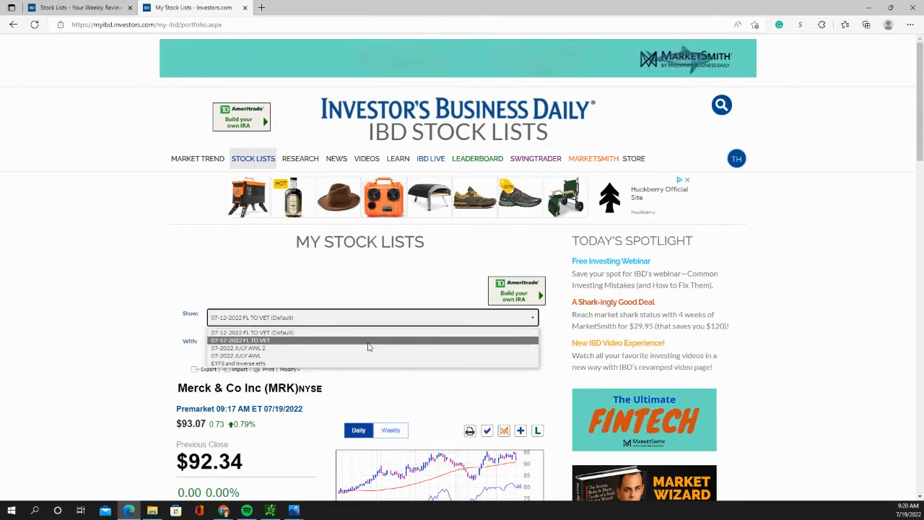
pyautogui.click(268, 333)
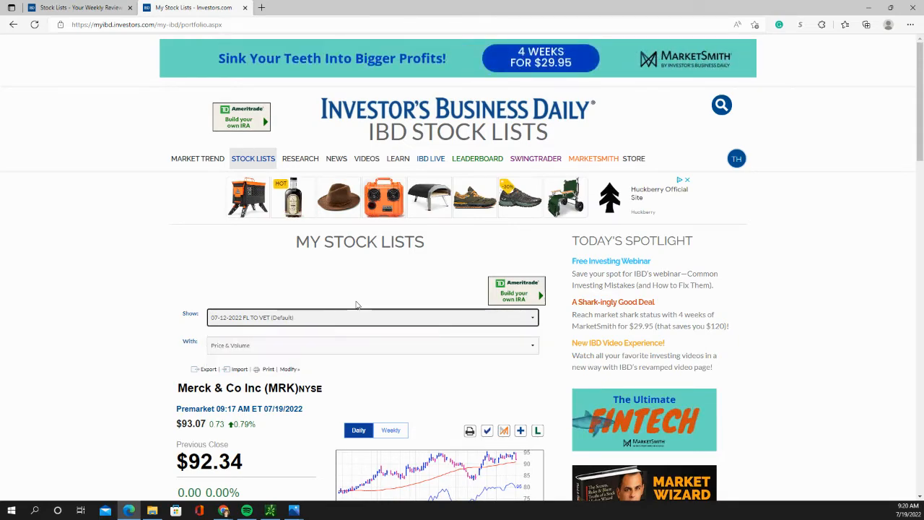
# Sort the stock list by price from highest to lowest and look through its companies
pyautogui.scroll(-3, 426, 363)
pyautogui.scroll(-5, 426, 363)
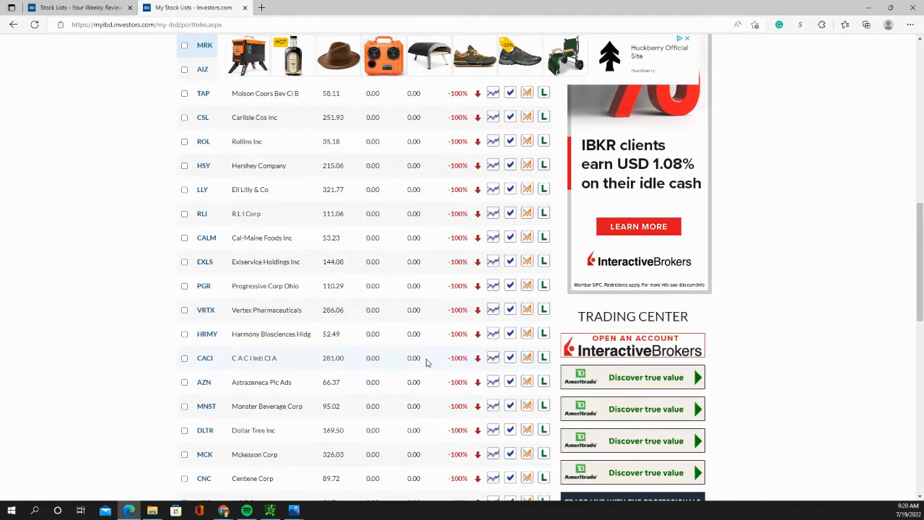
pyautogui.scroll(-3, 424, 361)
pyautogui.scroll(3, 424, 361)
pyautogui.scroll(4, 426, 361)
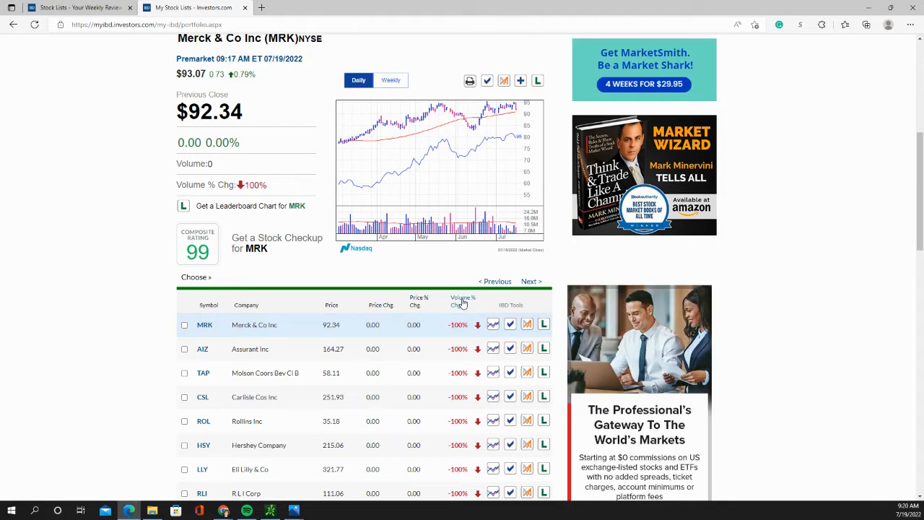
pyautogui.click(331, 305)
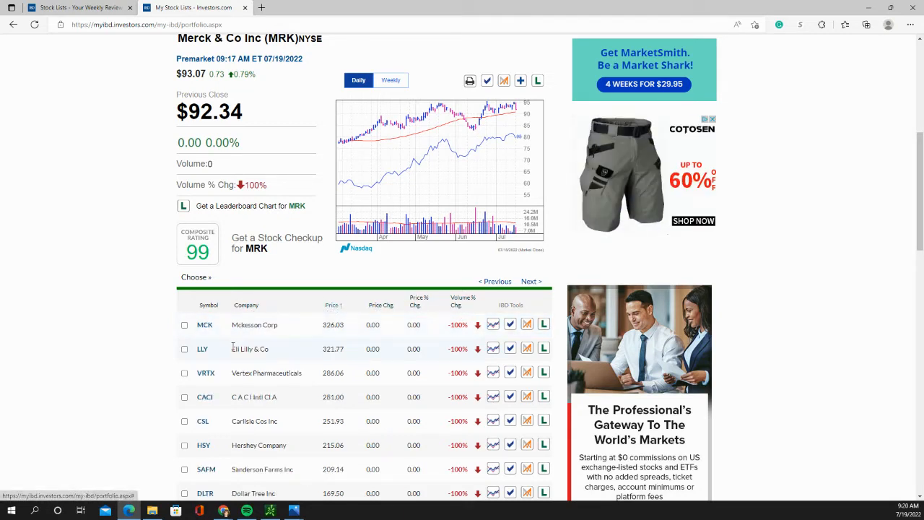
pyautogui.scroll(-2, 232, 350)
pyautogui.scroll(-5, 233, 350)
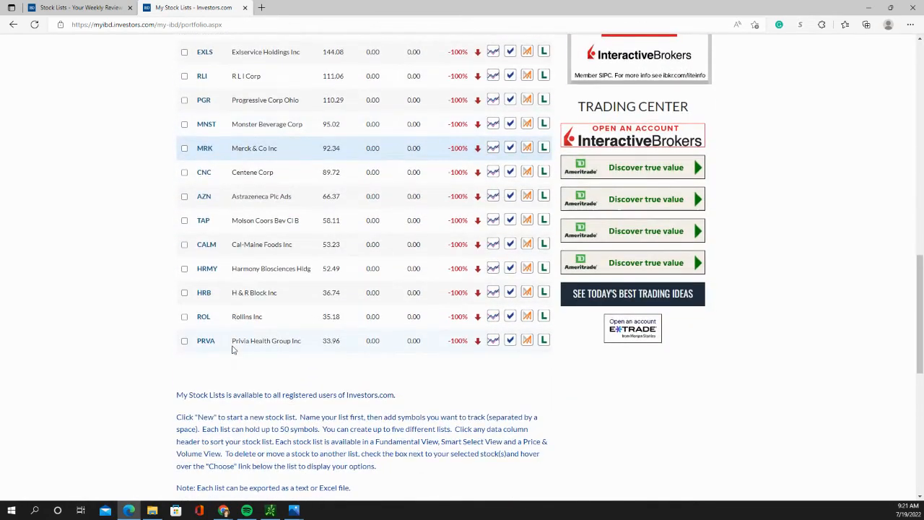
pyautogui.scroll(9, 232, 350)
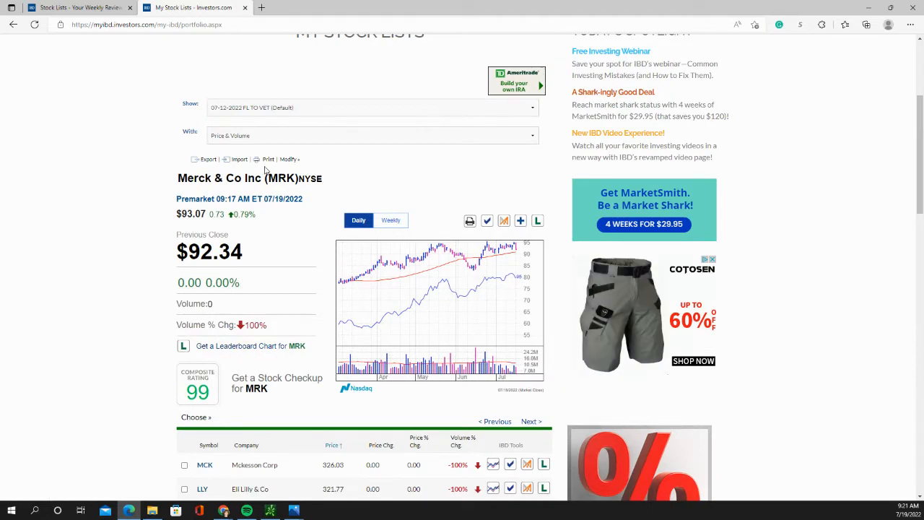
# Export the stock list to Excel and open the downloaded workbook for editing
pyautogui.moveTo(206, 161)
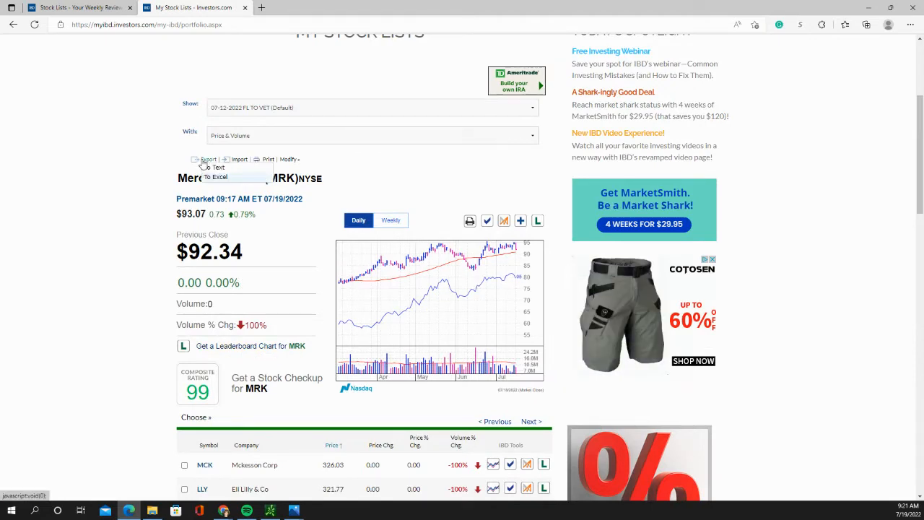
pyautogui.click(214, 177)
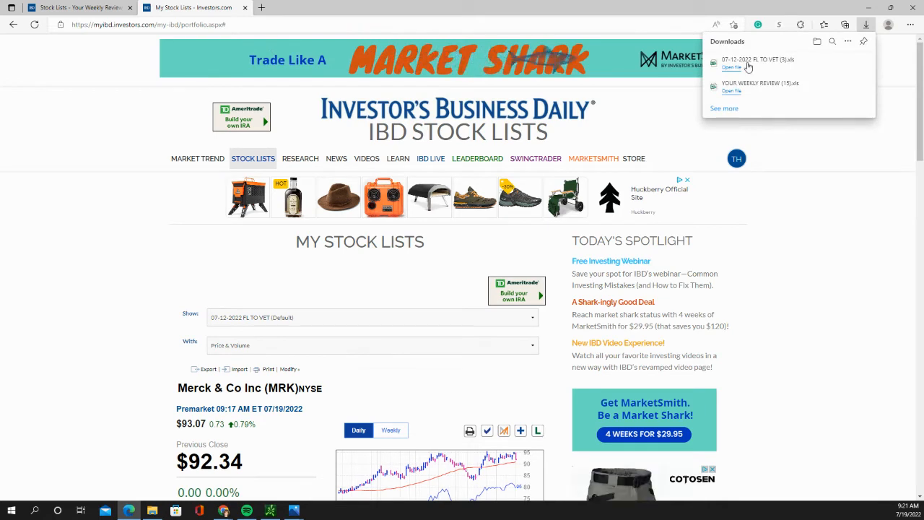
pyautogui.click(735, 68)
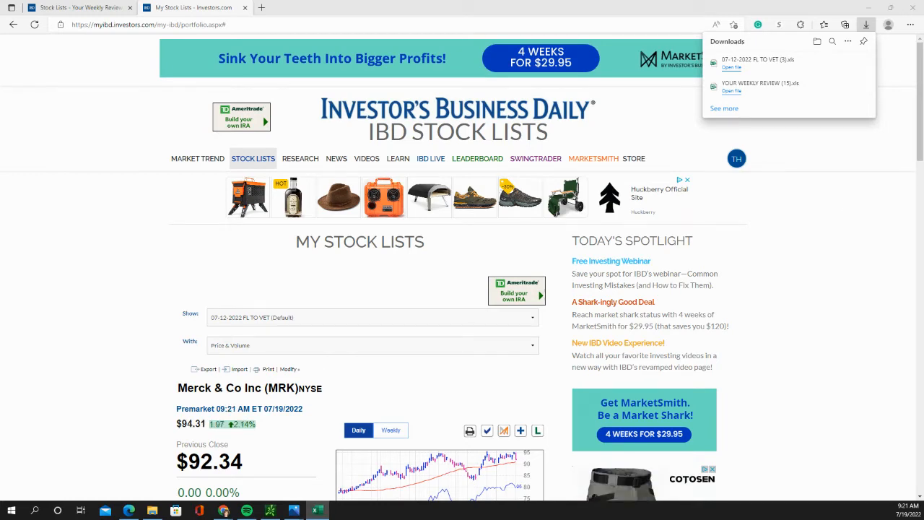
pyautogui.moveTo(651, 96); pyautogui.dragTo(386, 96)
pyautogui.click(489, 95)
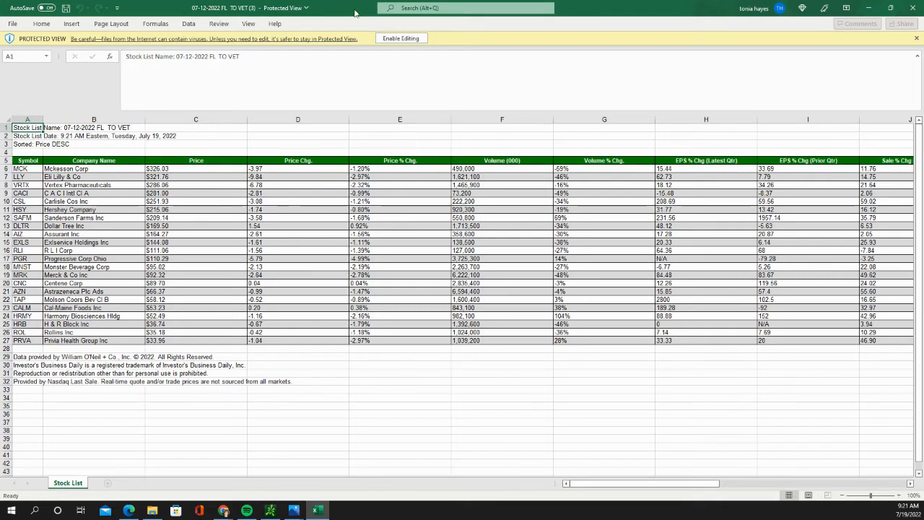
pyautogui.click(394, 39)
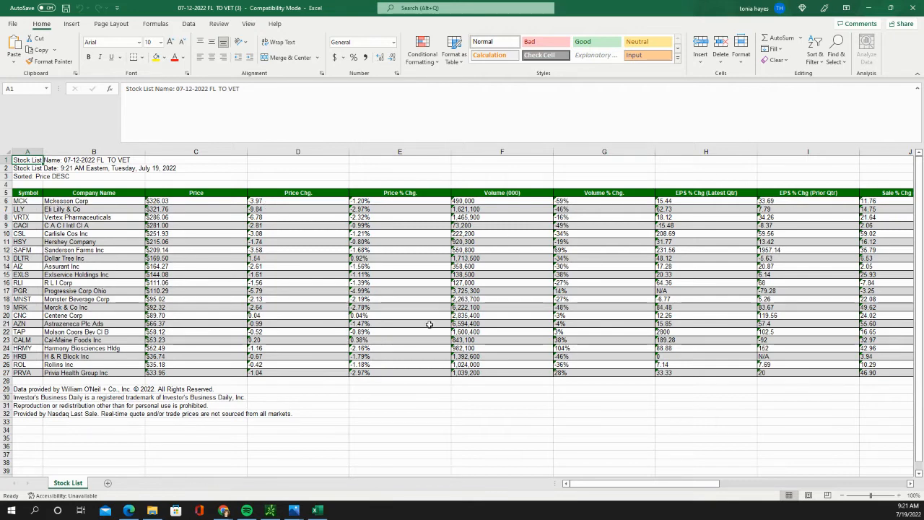
# Set the width of columns C through R, from Price to Group Rel Str Rating, to 10
pyautogui.click(225, 151)
pyautogui.rightClick(225, 153)
pyautogui.press('Escape')
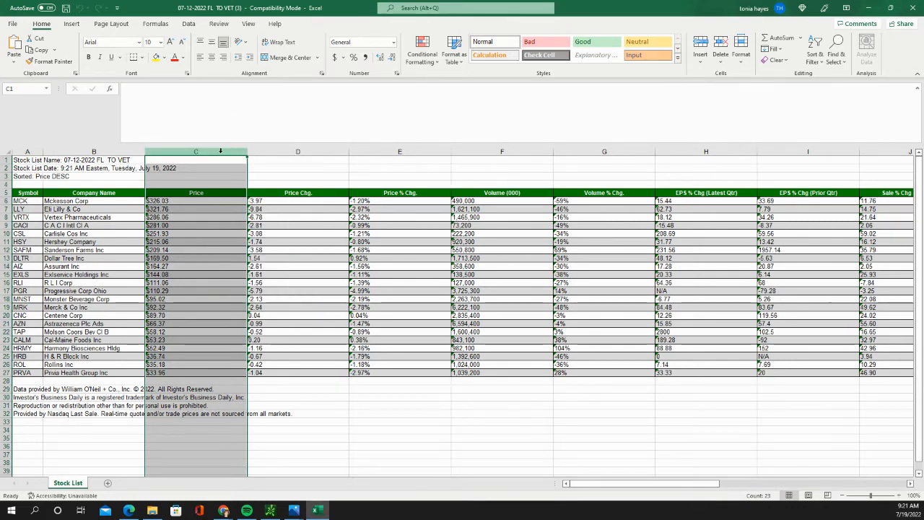
pyautogui.moveTo(221, 151); pyautogui.dragTo(794, 151)
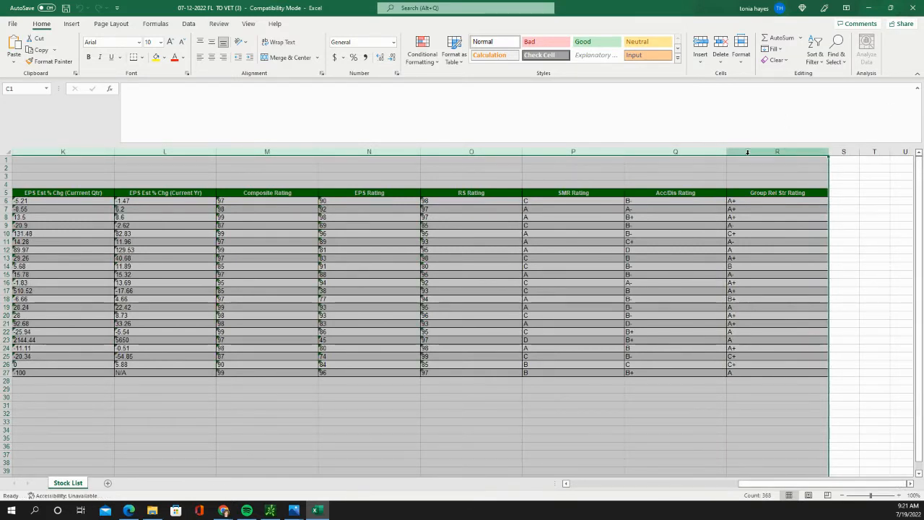
pyautogui.rightClick(747, 158)
pyautogui.click(778, 310)
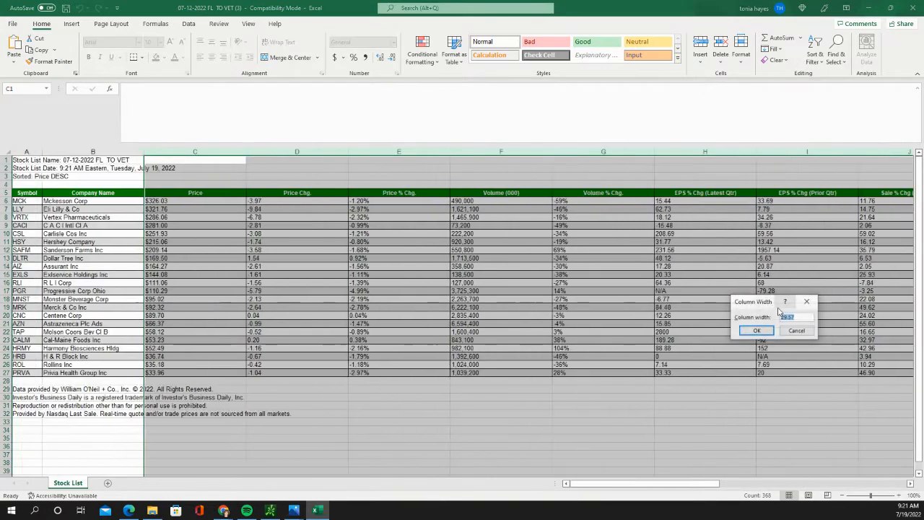
pyautogui.write('10')
pyautogui.press('Return')
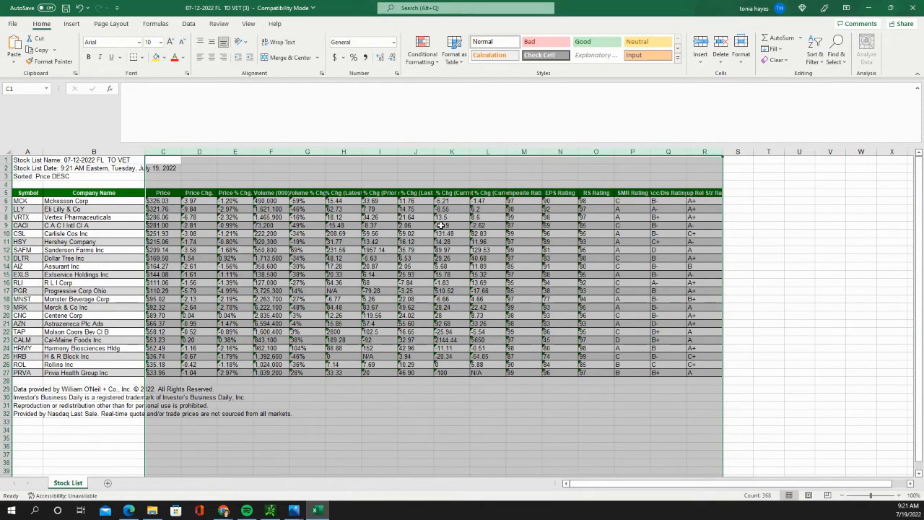
pyautogui.click(272, 168)
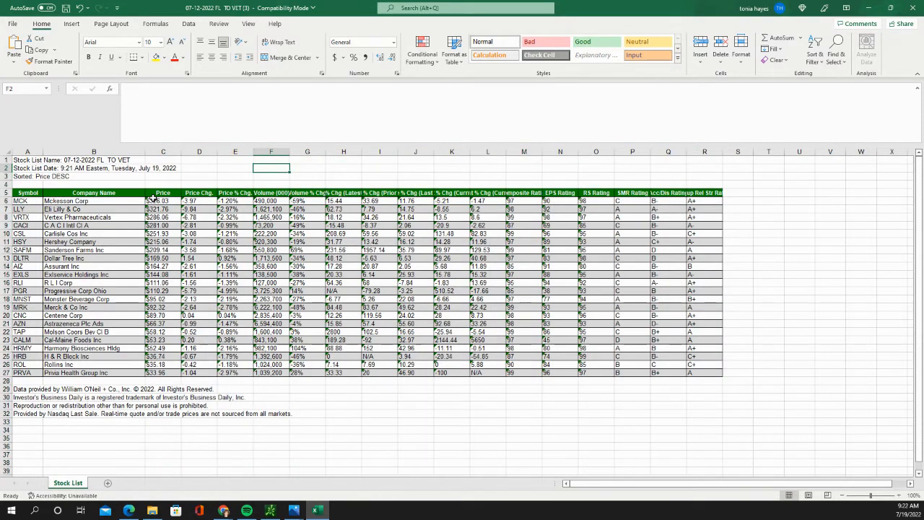
# Convert the text-stored values in C6:O27, from Price to RS Rating, to numbers
pyautogui.moveTo(150, 200); pyautogui.dragTo(599, 294)
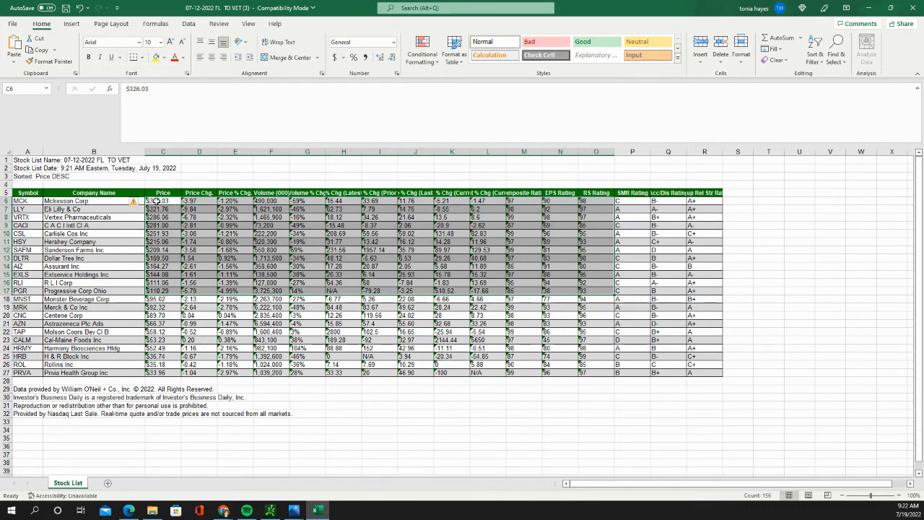
pyautogui.moveTo(155, 201); pyautogui.dragTo(593, 371)
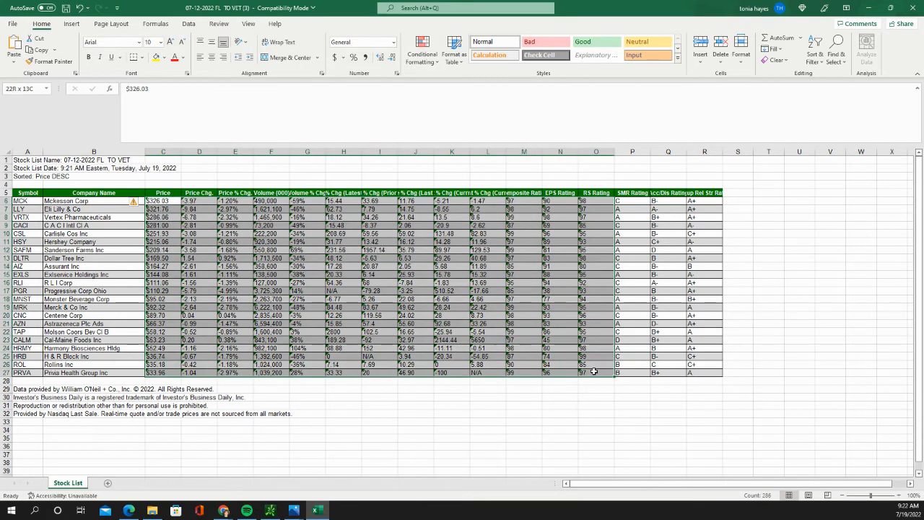
pyautogui.moveTo(140, 209)
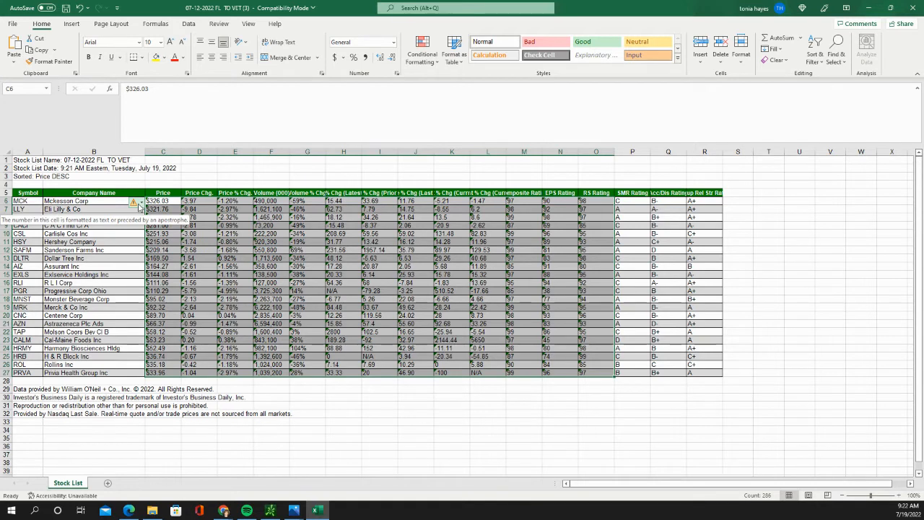
pyautogui.click(140, 208)
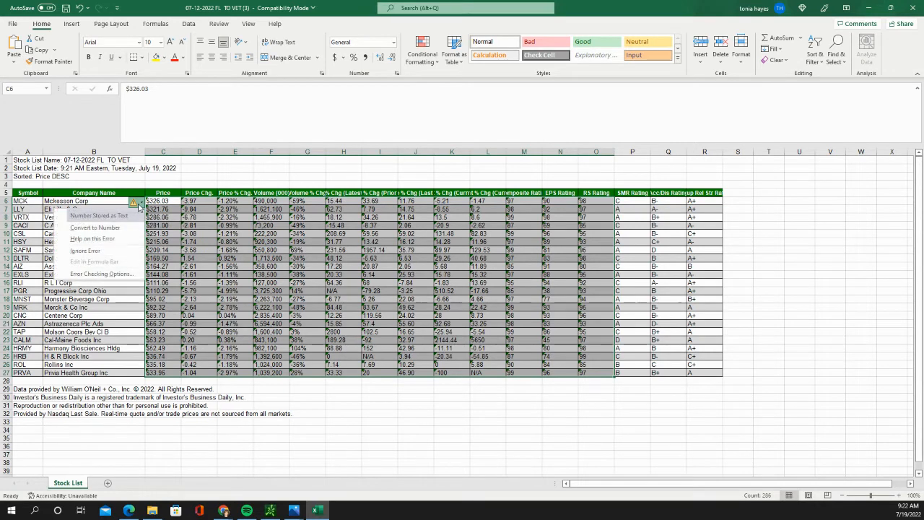
pyautogui.click(112, 228)
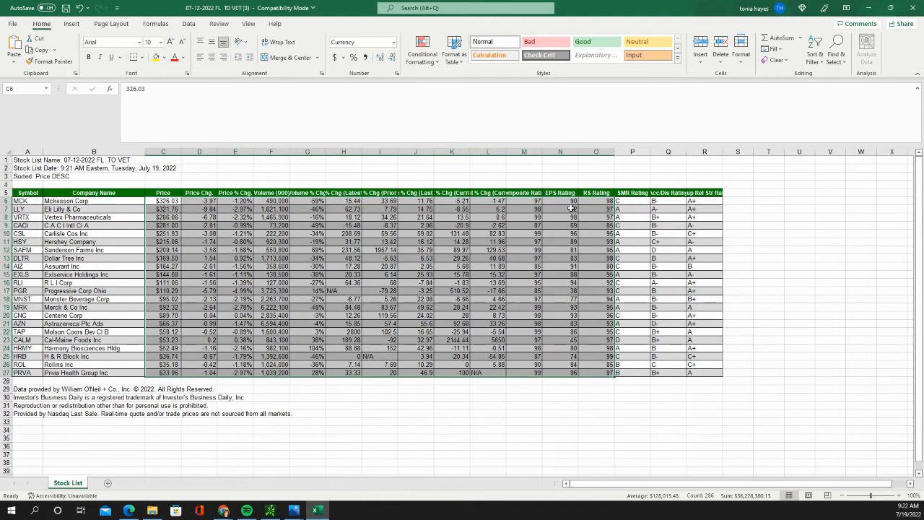
pyautogui.click(309, 266)
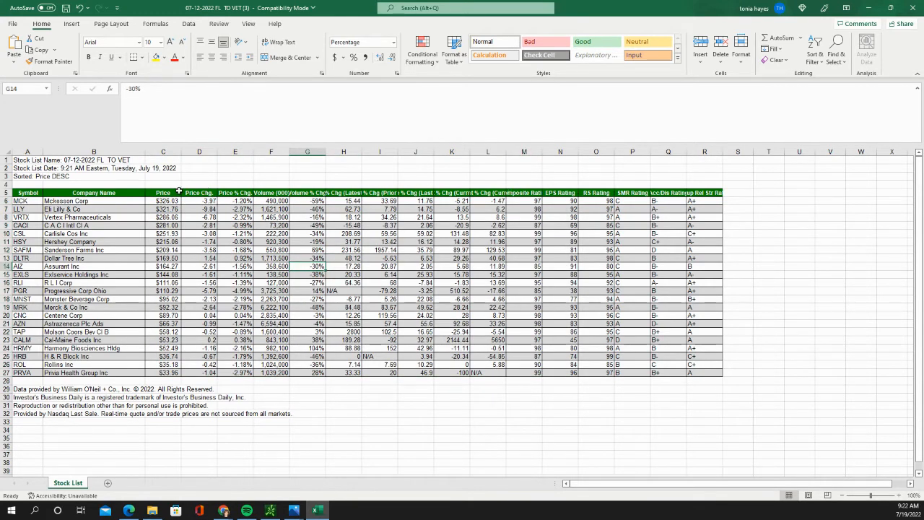
# Wrap the text of the header cells C5:R5, from Price to Group Rel Str Rating
pyautogui.moveTo(174, 193); pyautogui.dragTo(720, 193)
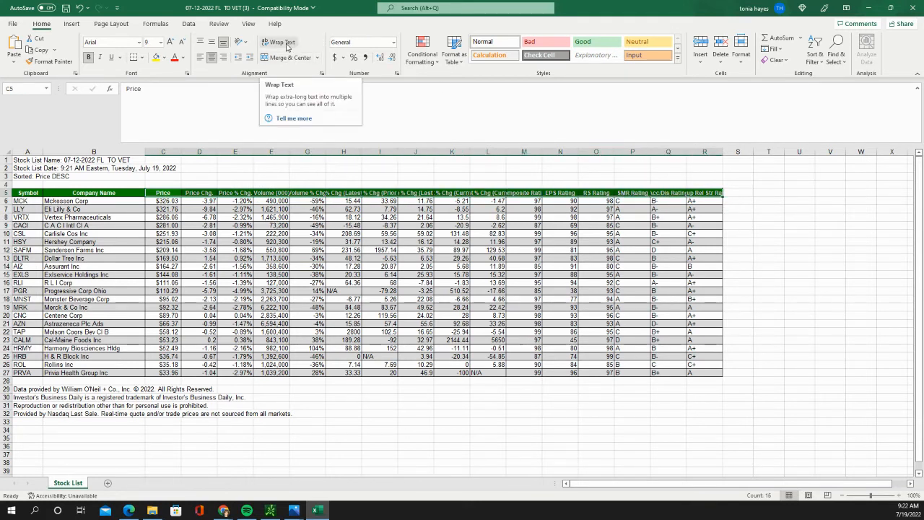
pyautogui.click(286, 46)
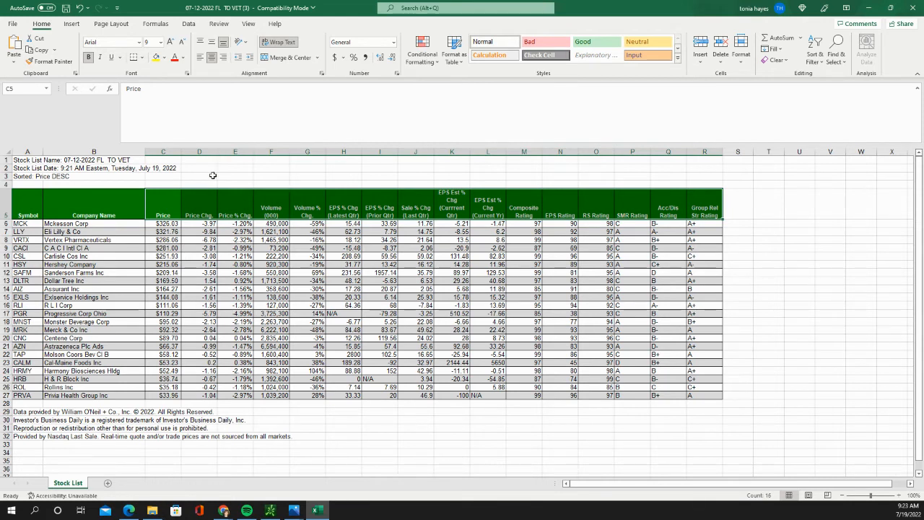
# Insert an empty column after Price and move the RS Rating header and values into it
pyautogui.click(201, 152)
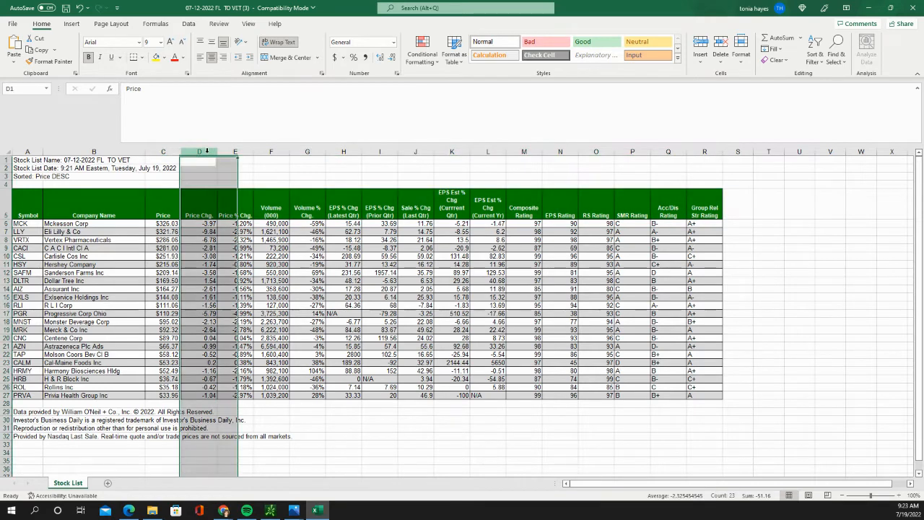
pyautogui.rightClick(207, 152)
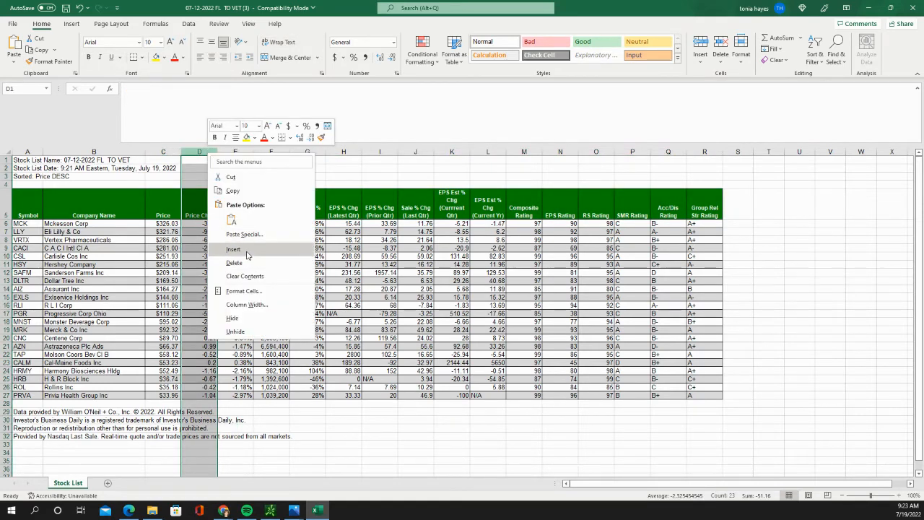
pyautogui.click(247, 249)
pyautogui.moveTo(632, 215); pyautogui.dragTo(634, 305)
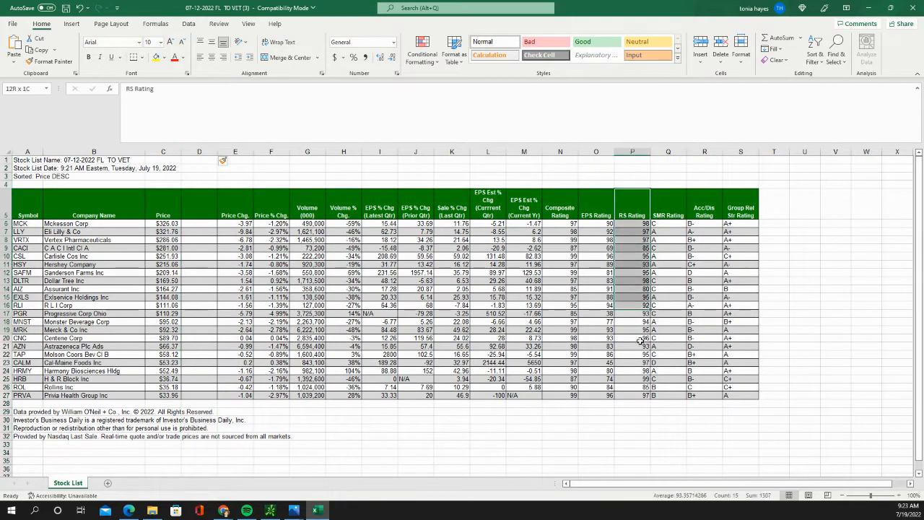
pyautogui.moveTo(641, 339); pyautogui.dragTo(635, 395)
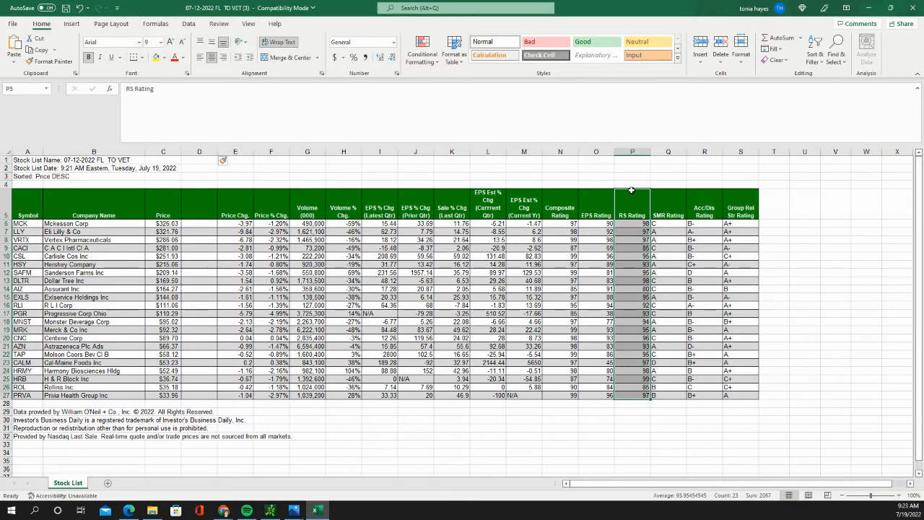
pyautogui.moveTo(633, 191); pyautogui.dragTo(201, 190)
# Insert an empty column after RS Rating and move the Composite Rating header and values into it
pyautogui.rightClick(234, 154)
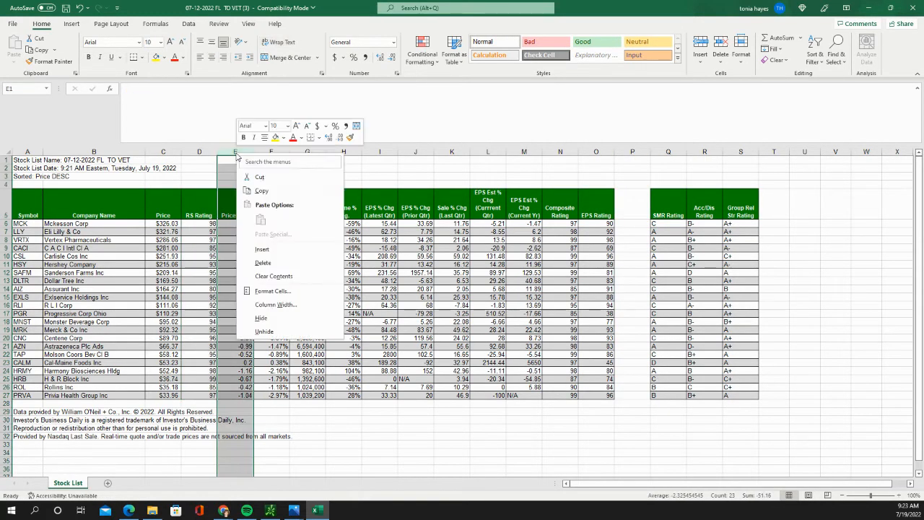
pyautogui.click(261, 249)
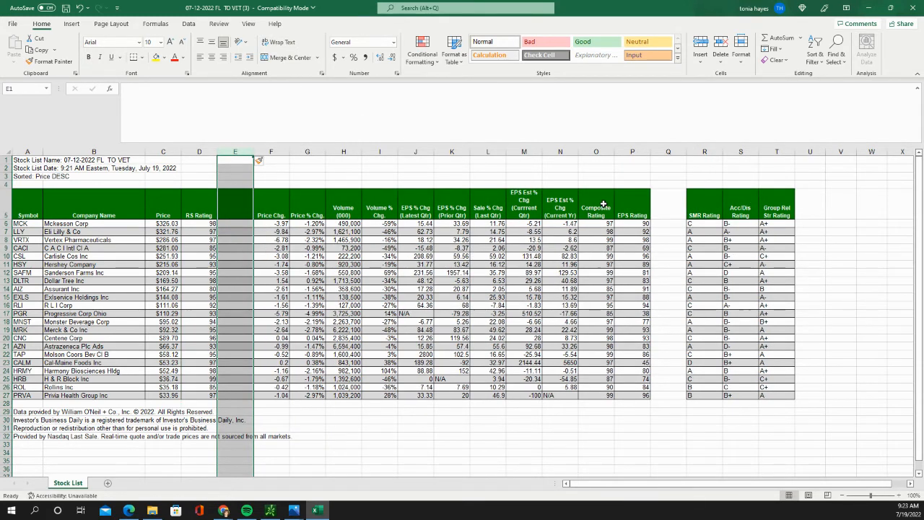
pyautogui.moveTo(600, 209); pyautogui.dragTo(599, 394)
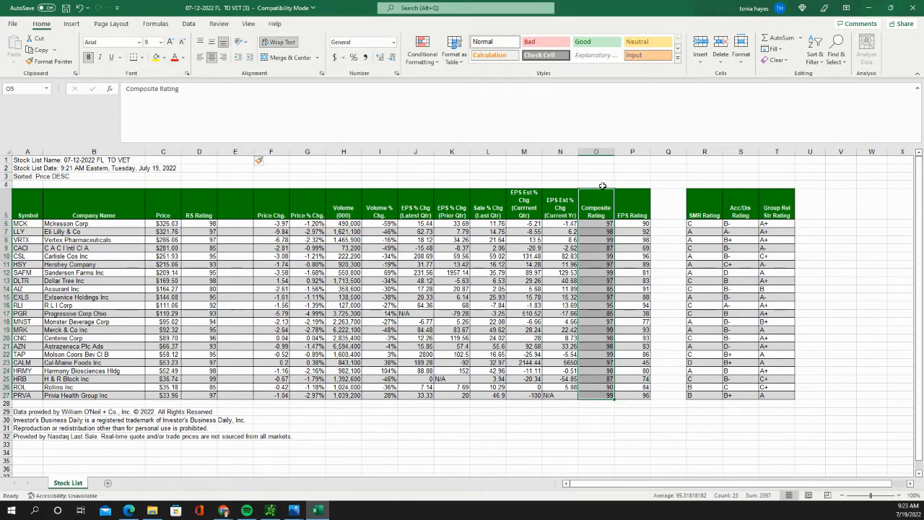
pyautogui.moveTo(602, 189); pyautogui.dragTo(221, 263)
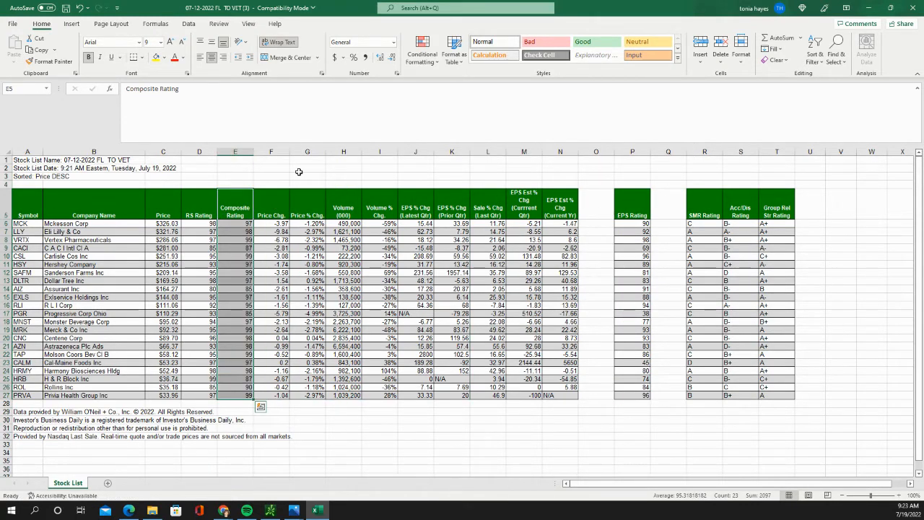
# Insert an empty column after Composite Rating and move the Acc/Dis Rating header and values into it
pyautogui.rightClick(273, 153)
pyautogui.click(303, 252)
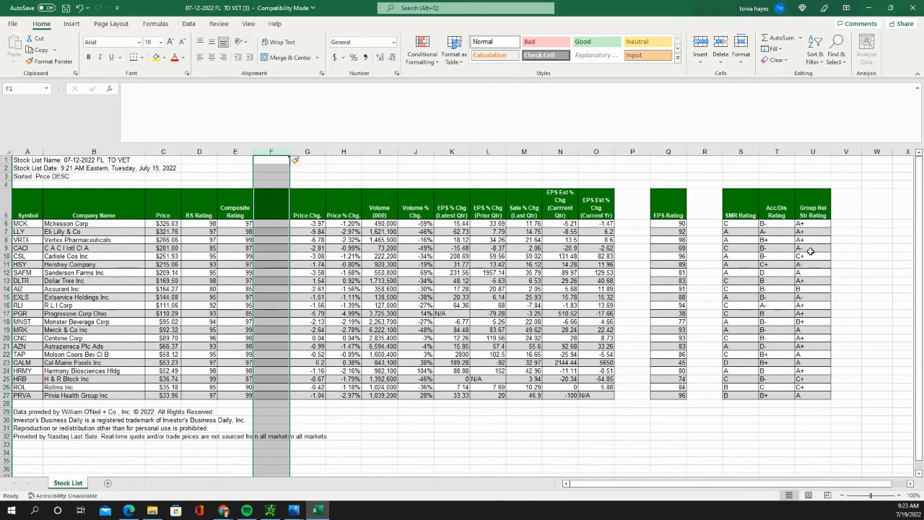
pyautogui.moveTo(778, 208); pyautogui.dragTo(782, 399)
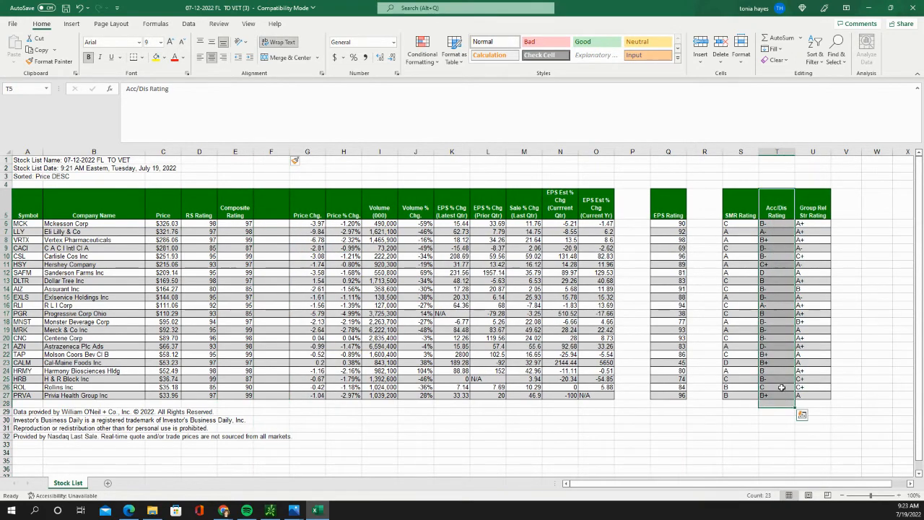
pyautogui.moveTo(769, 209); pyautogui.dragTo(764, 395)
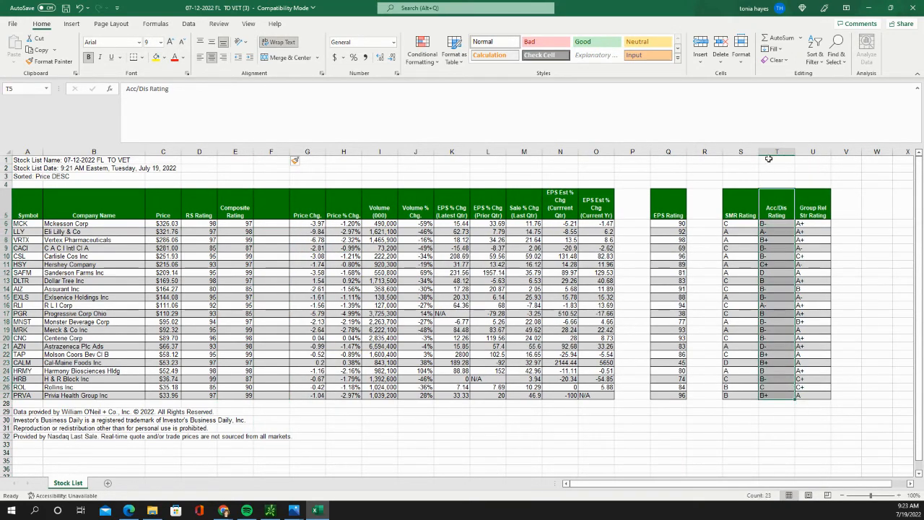
pyautogui.moveTo(773, 190); pyautogui.dragTo(268, 191)
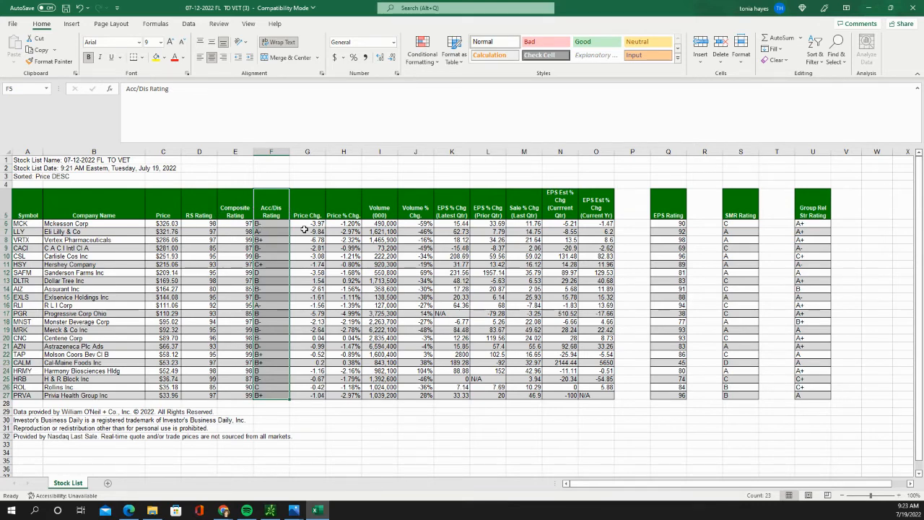
pyautogui.click(373, 274)
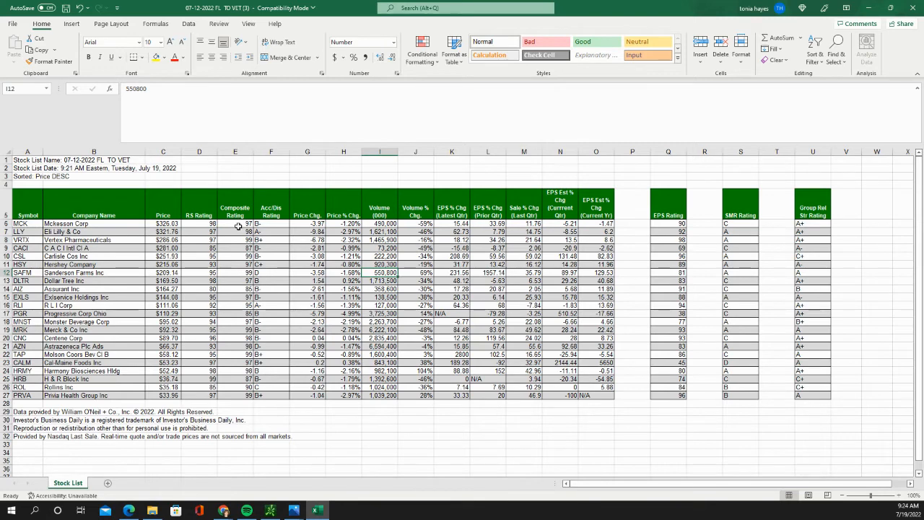
# Delete columns G through U, from Price Chg. to Group Rel Str Rating
pyautogui.rightClick(306, 151)
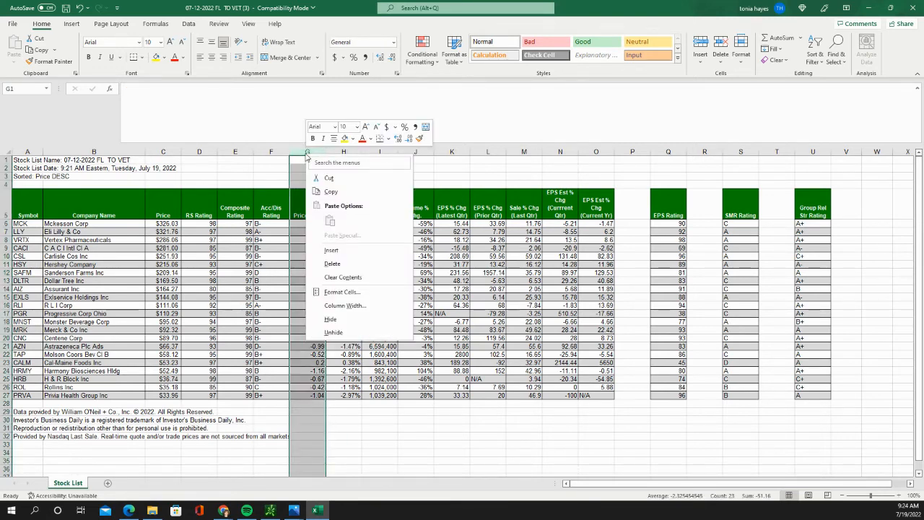
pyautogui.press('Escape')
pyautogui.moveTo(307, 153); pyautogui.dragTo(813, 155)
pyautogui.rightClick(812, 154)
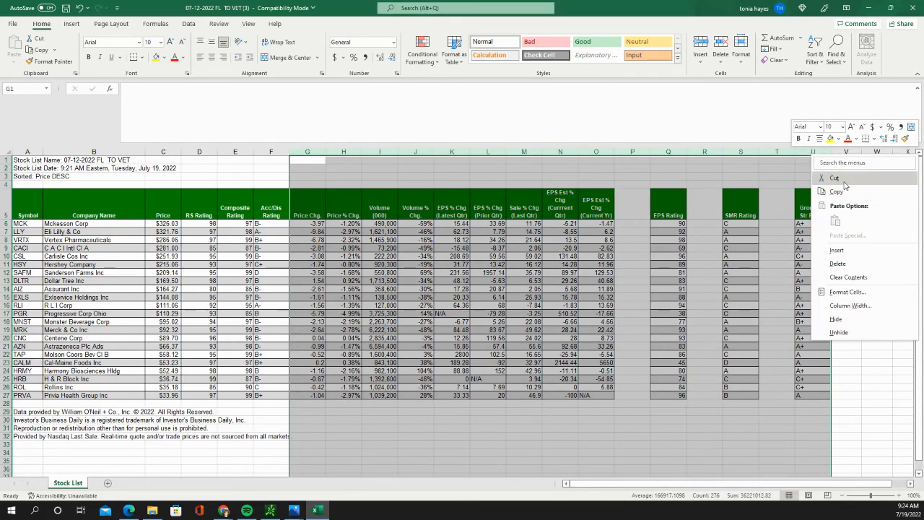
pyautogui.click(834, 178)
pyautogui.rightClick(721, 188)
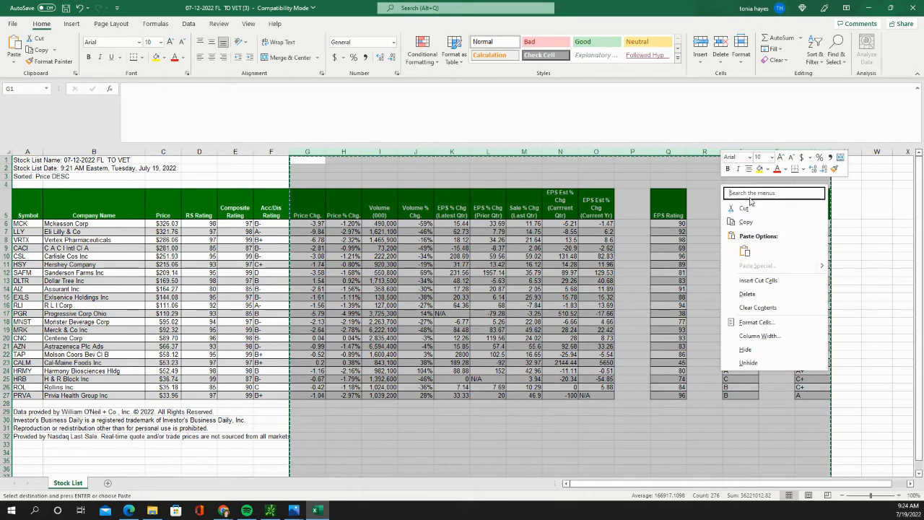
pyautogui.click(758, 280)
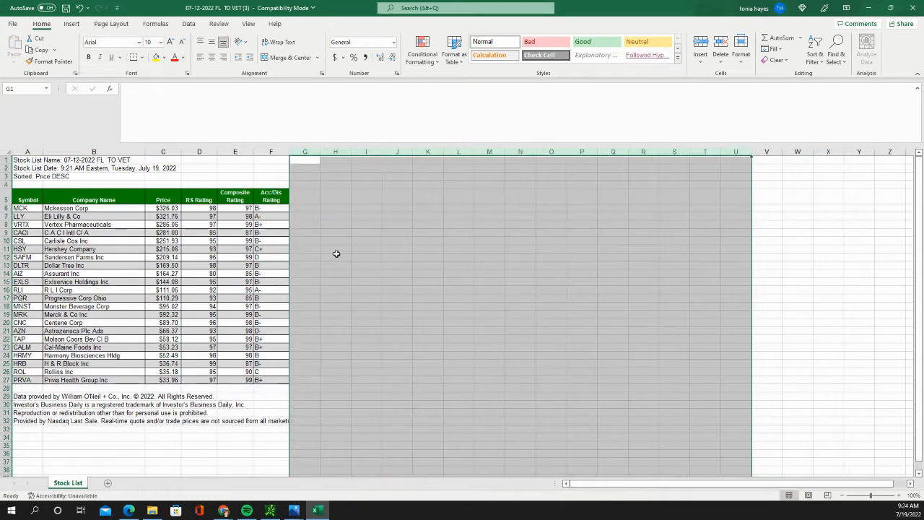
pyautogui.click(333, 241)
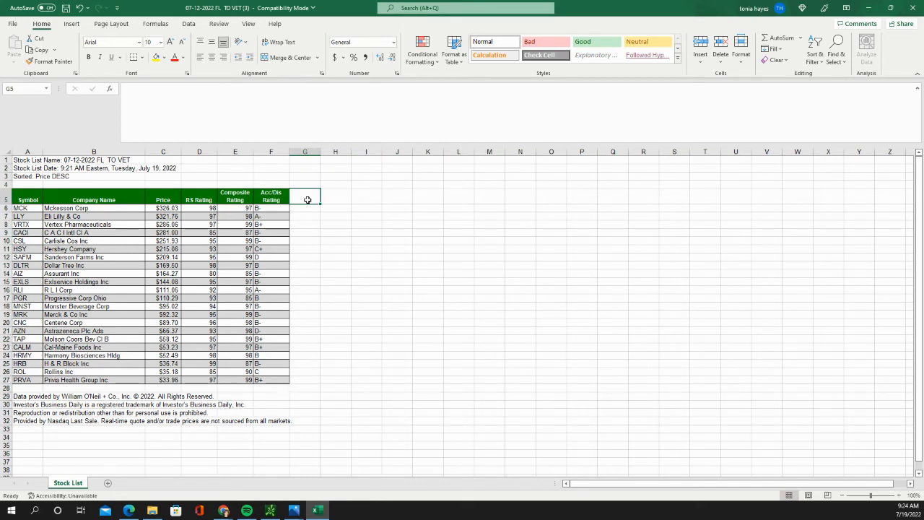
# Enter the column headers Trigger, Stop, %stop and %stop in cells G5:J5, after Acc/Dis Rating
pyautogui.moveTo(271, 196); pyautogui.dragTo(275, 381)
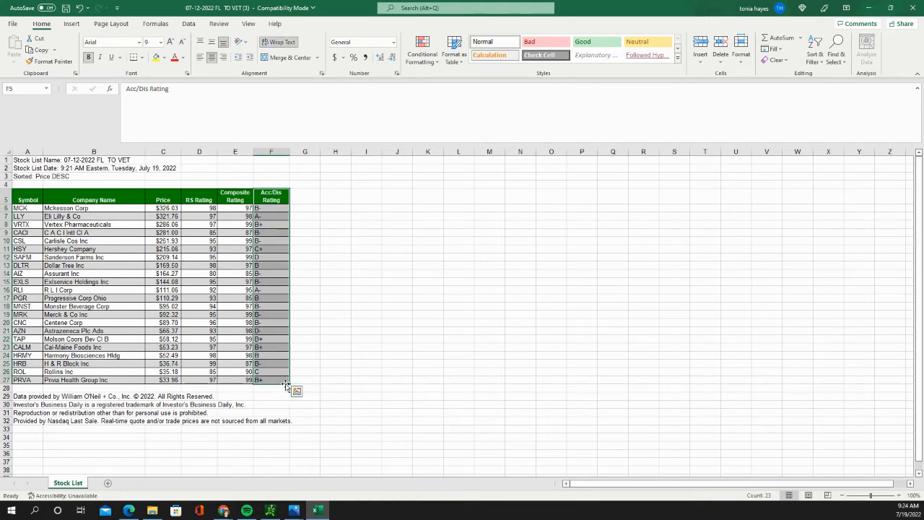
pyautogui.click(303, 196)
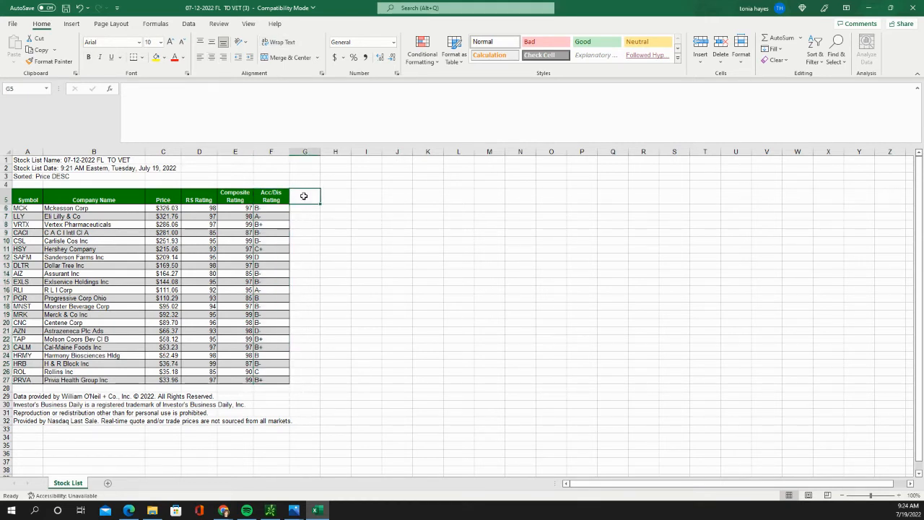
pyautogui.write('Triggewr')
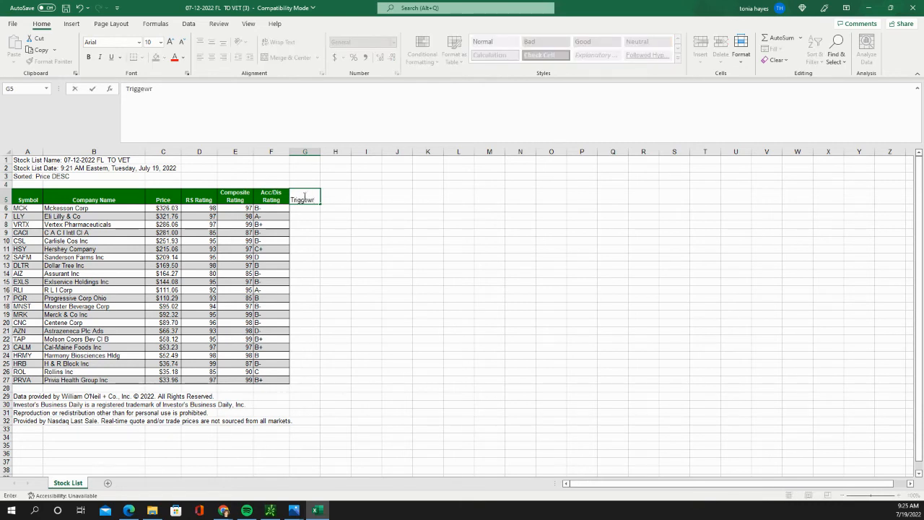
pyautogui.press('Tab')
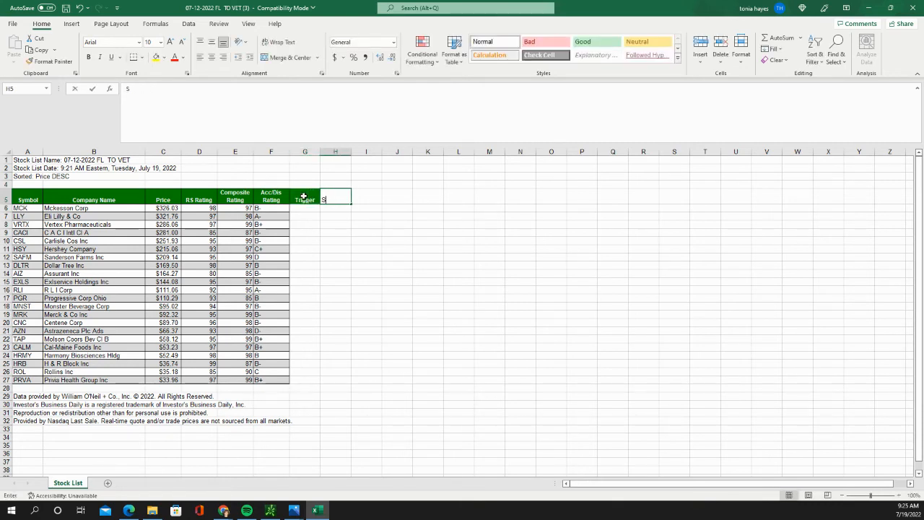
pyautogui.write('Stot')
pyautogui.press('BackSpace')
pyautogui.write('p')
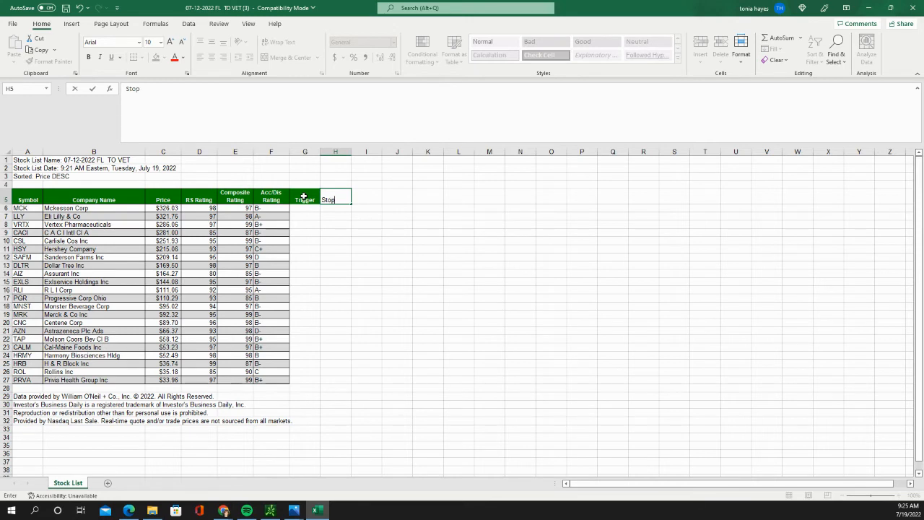
pyautogui.press('Tab')
pyautogui.write('q')
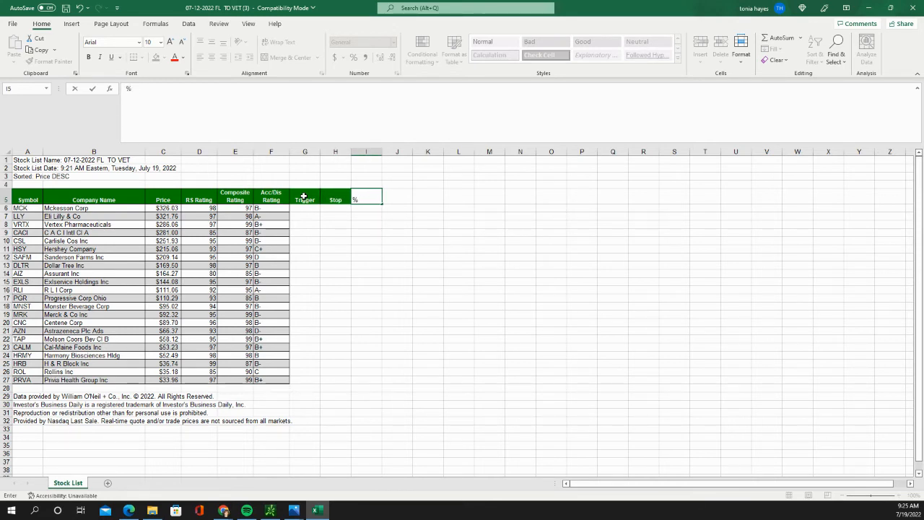
pyautogui.write('stop')
pyautogui.press('Tab')
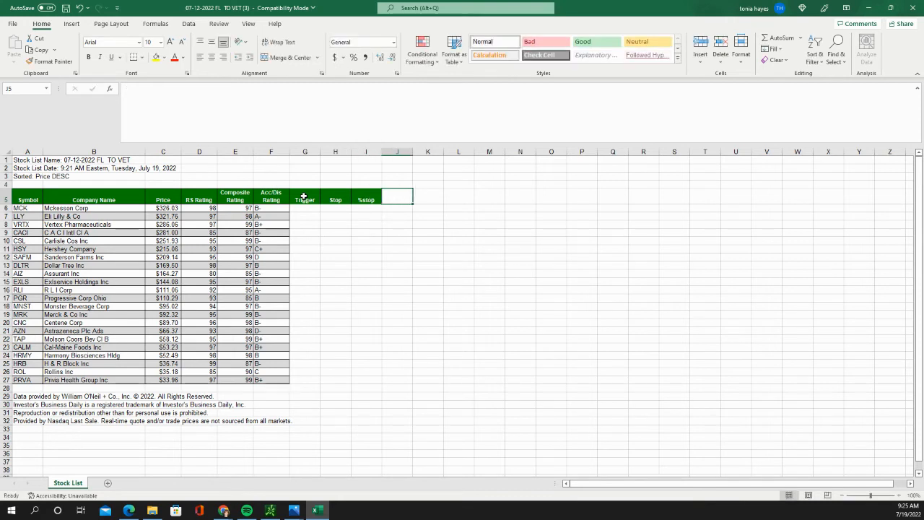
pyautogui.write('%')
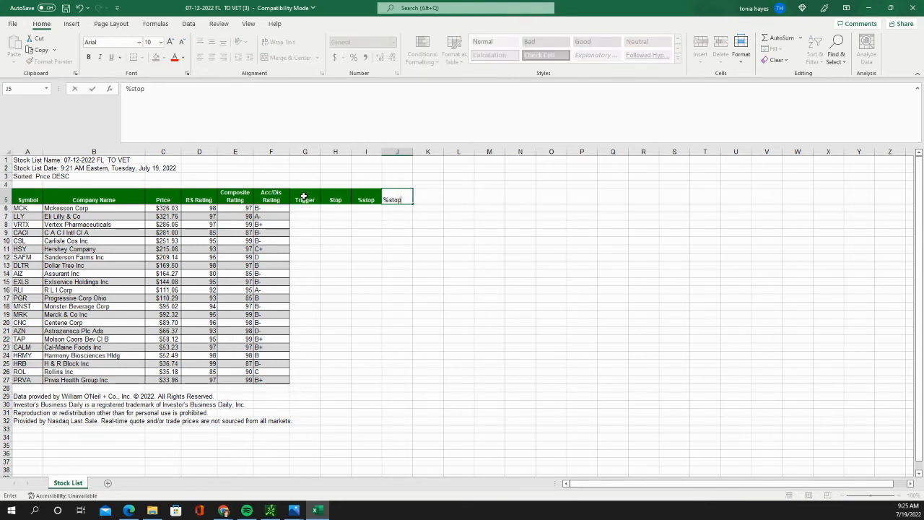
pyautogui.write('stop')
pyautogui.press('Return')
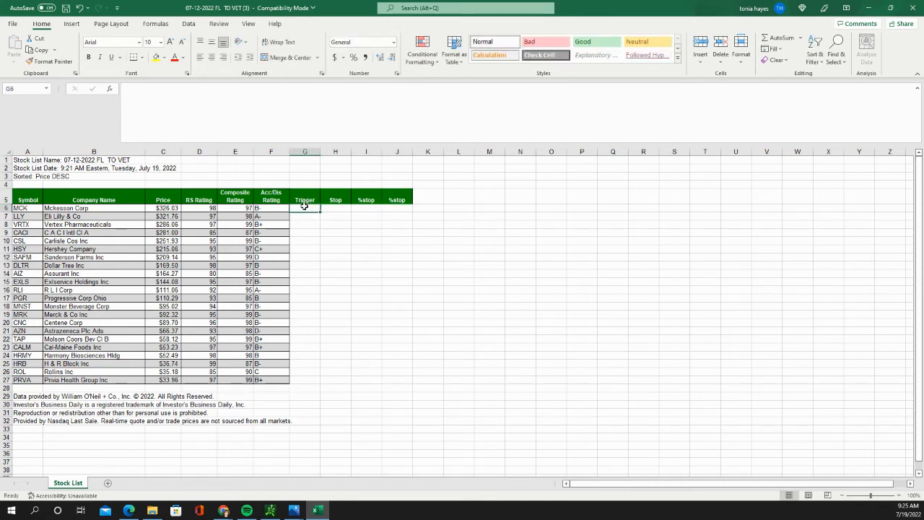
# Apply all borders to the empty cells G6:J27 under the four new headers
pyautogui.moveTo(304, 205); pyautogui.dragTo(408, 381)
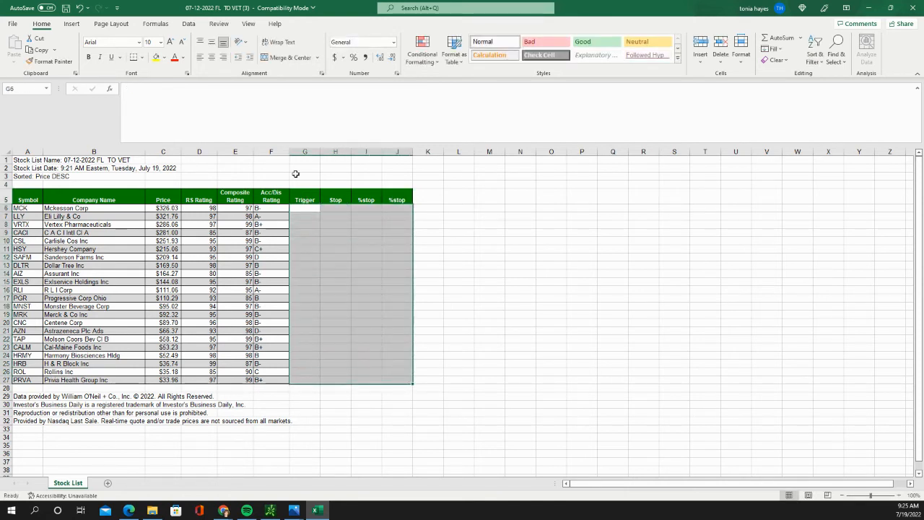
pyautogui.click(140, 57)
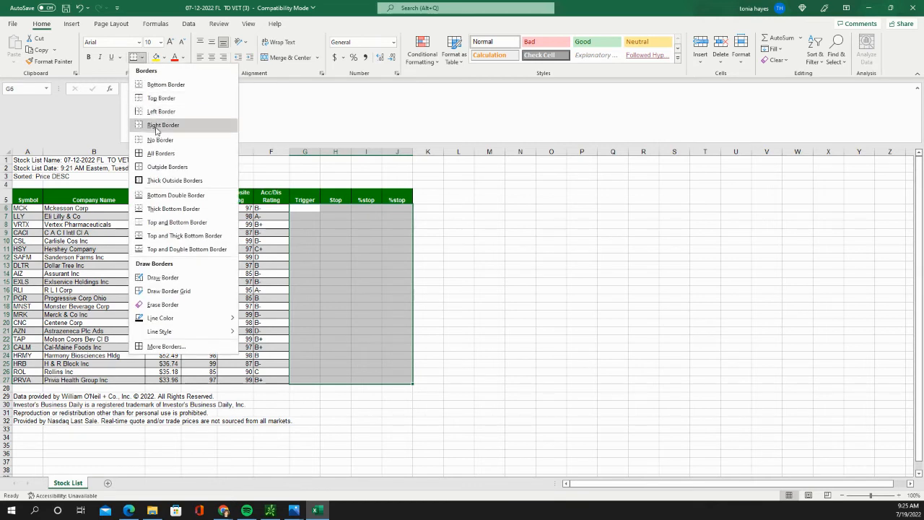
pyautogui.click(143, 156)
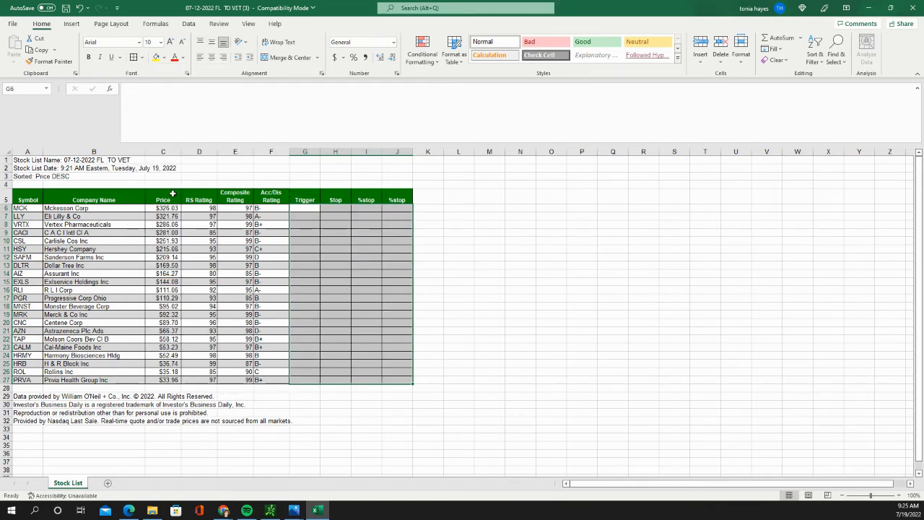
pyautogui.click(303, 210)
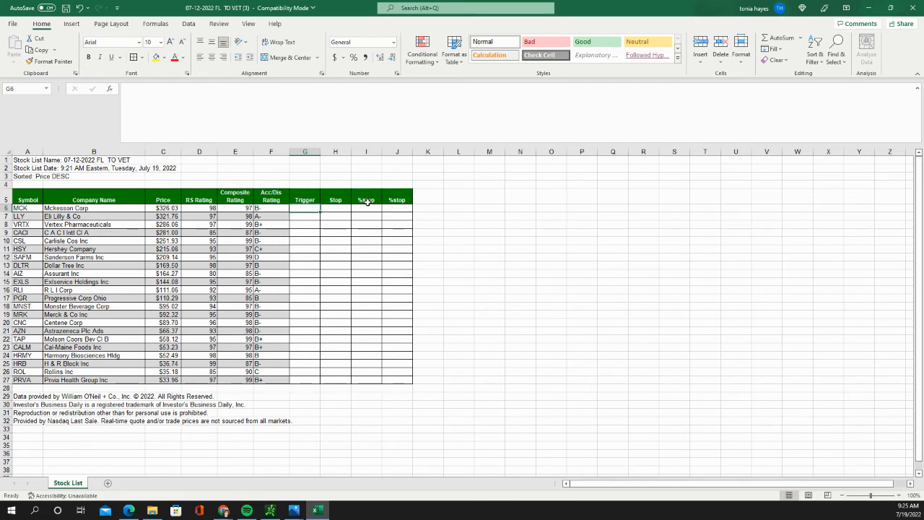
# Change the header in cell J5 to $stop
pyautogui.click(390, 201)
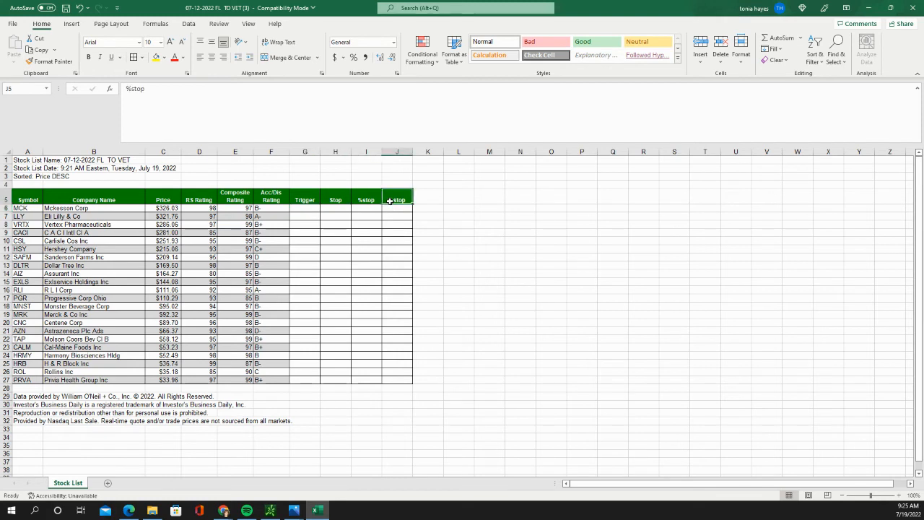
pyautogui.write('$stop')
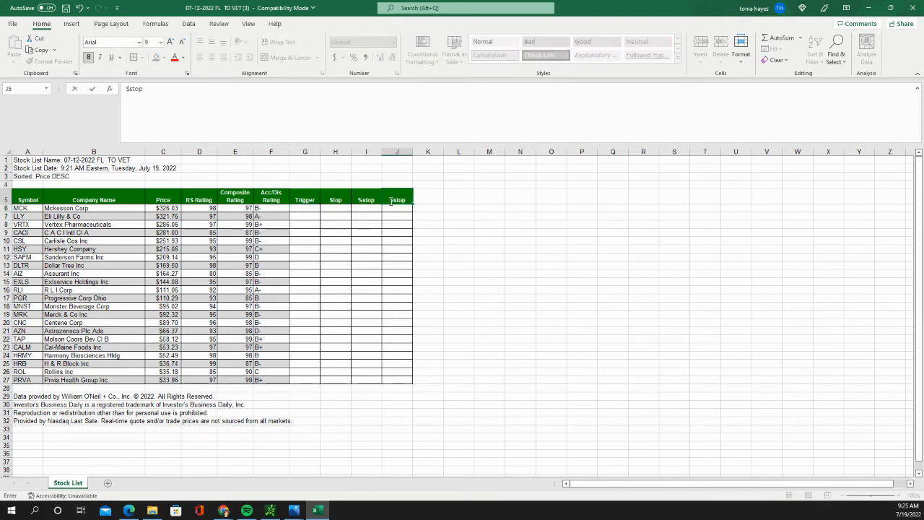
pyautogui.click(364, 279)
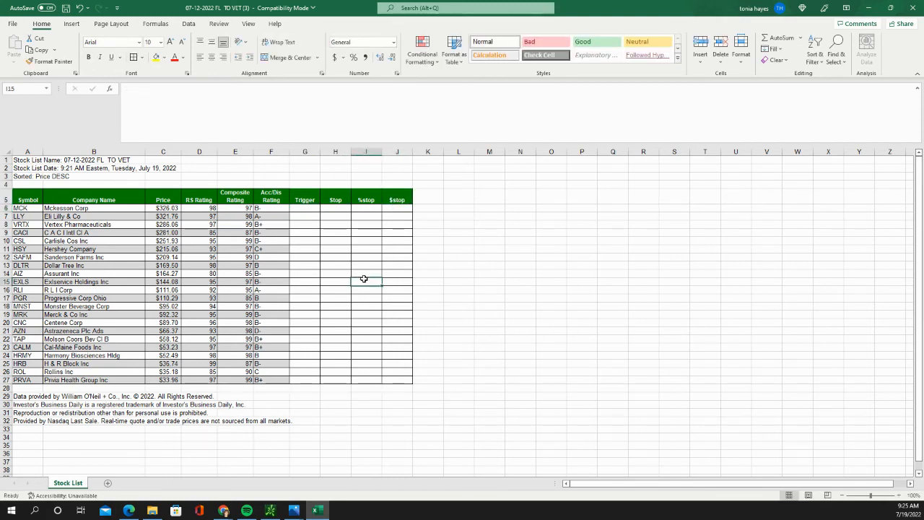